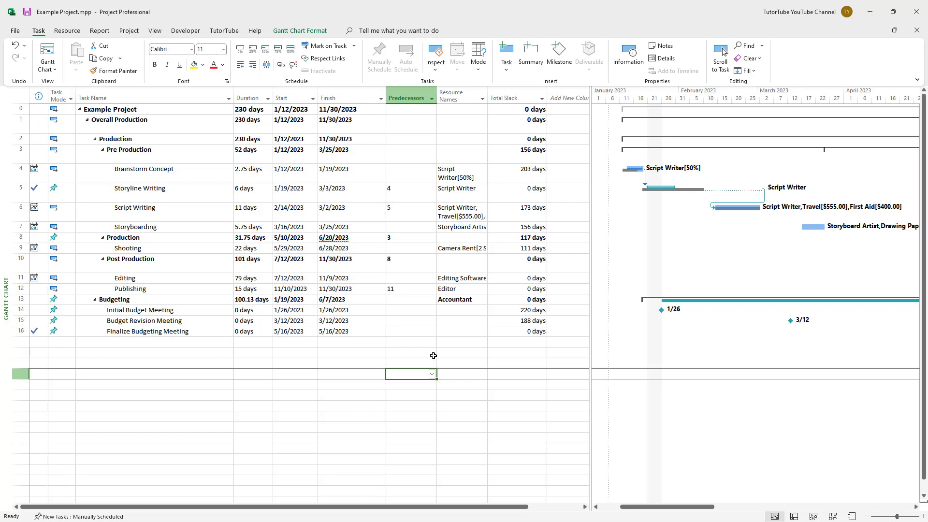
Create a new blank report named TutorTube
left_click(100, 31)
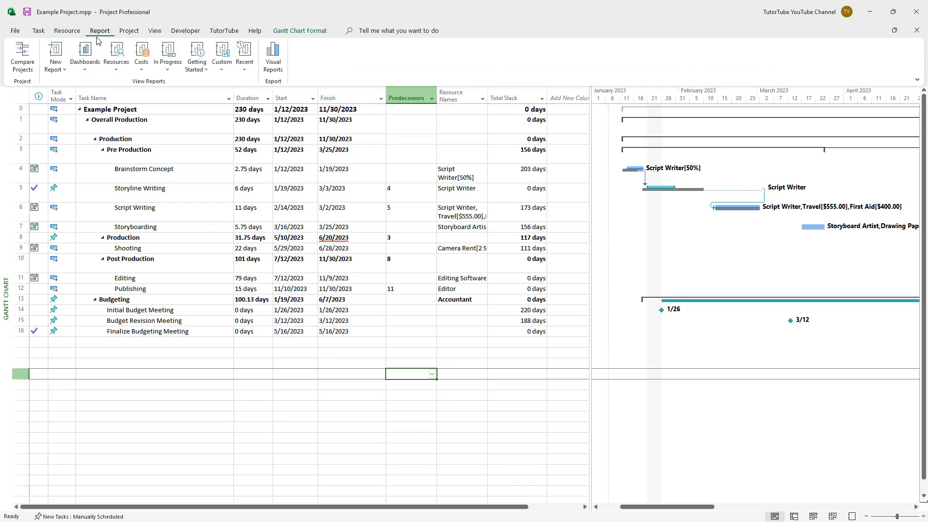
left_click(60, 72)
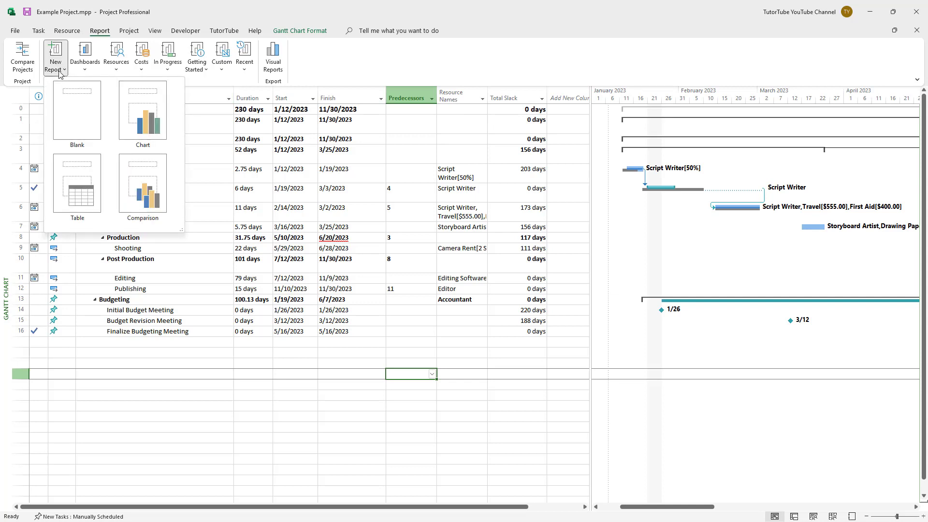
left_click(88, 136)
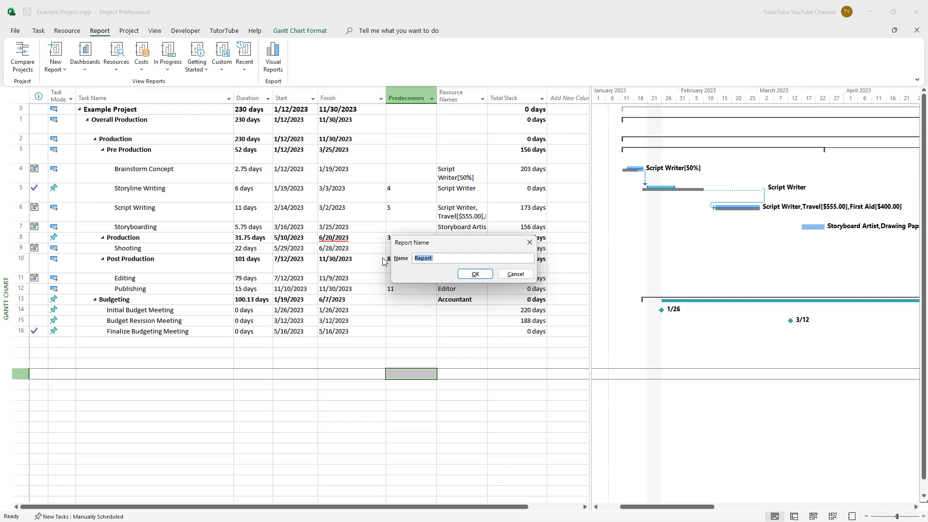
type("TutorTube")
left_click(476, 274)
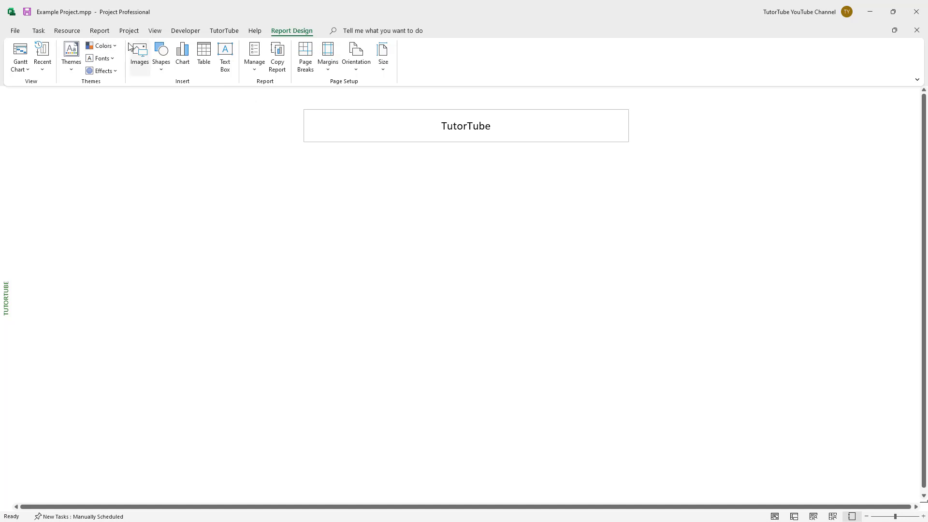
Insert a clustered column chart, then move it to the report's upper-left area and enlarge it
left_click(102, 32)
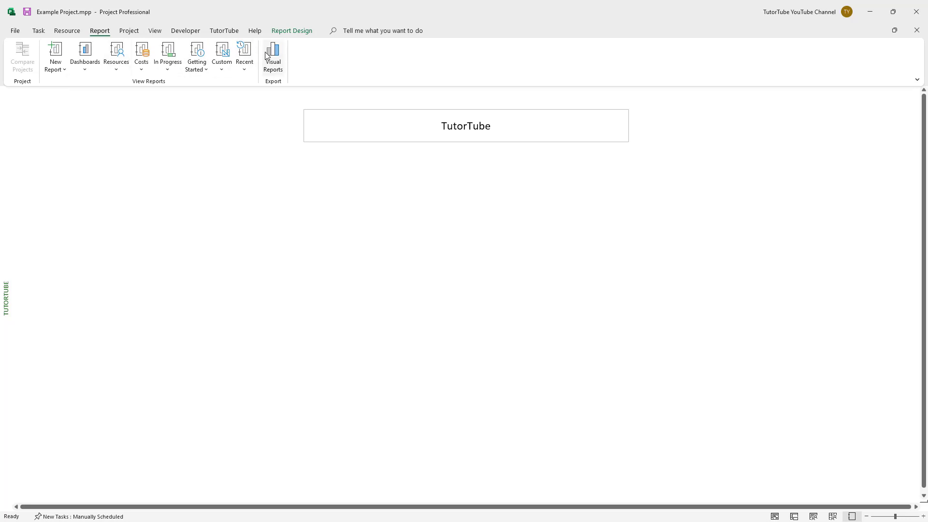
left_click(291, 34)
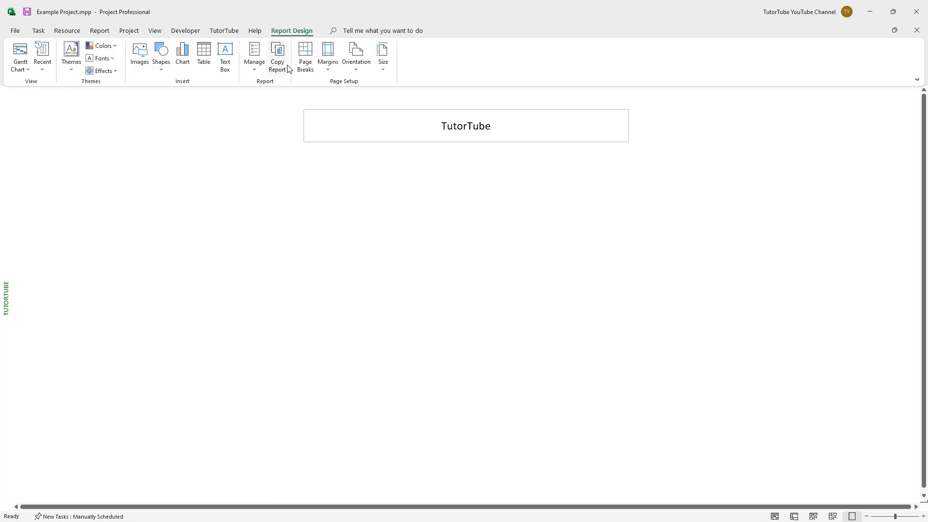
left_click(183, 56)
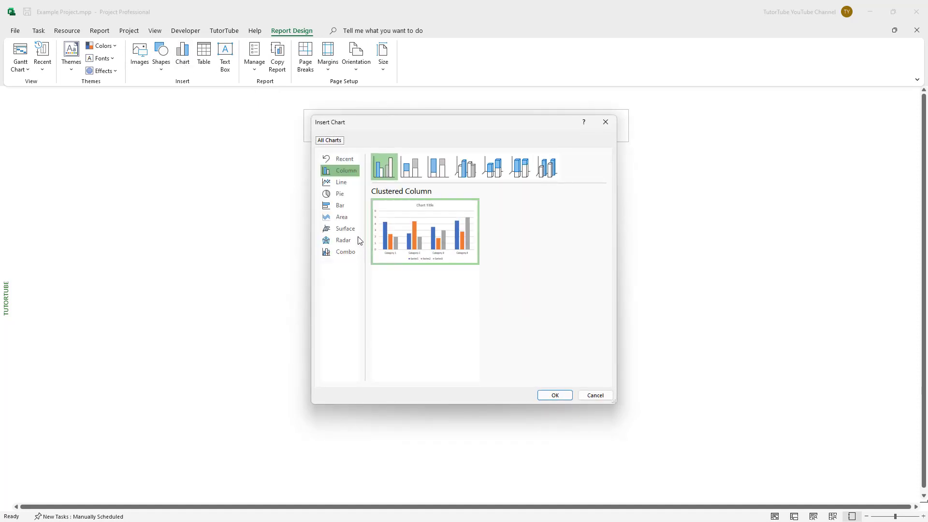
left_click(348, 196)
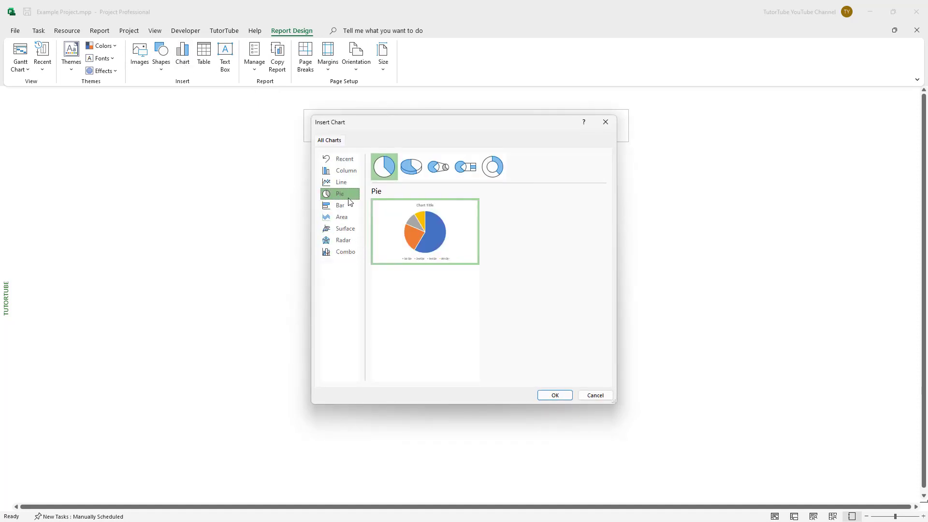
left_click(341, 172)
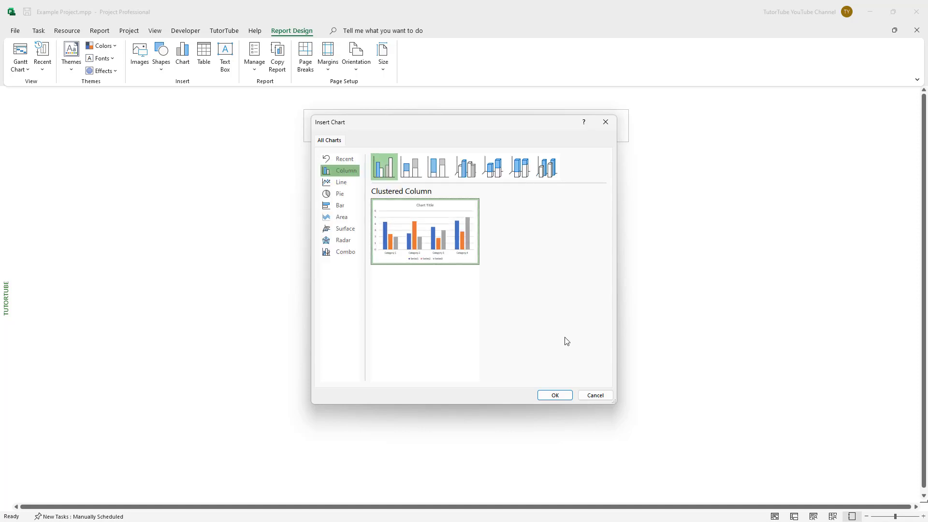
left_click(555, 395)
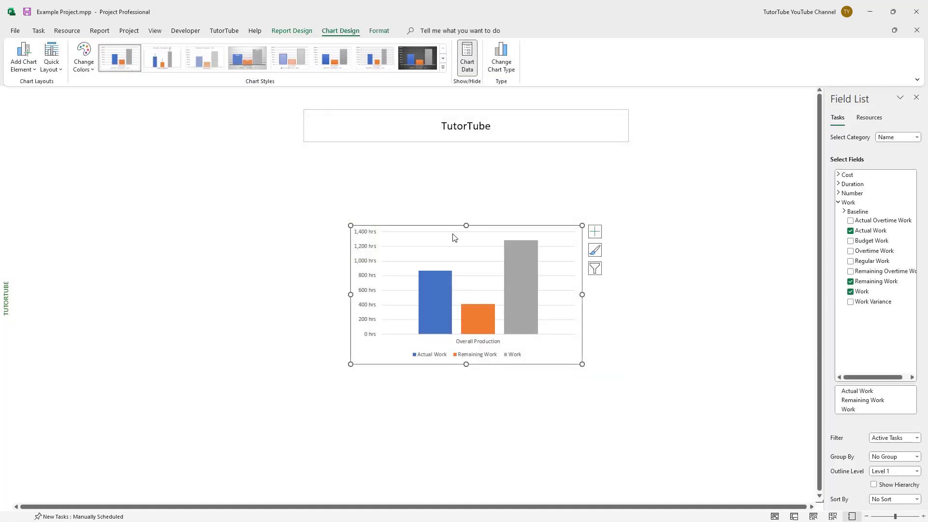
left_click_drag(446, 227, 144, 125)
left_click_drag(280, 265, 363, 318)
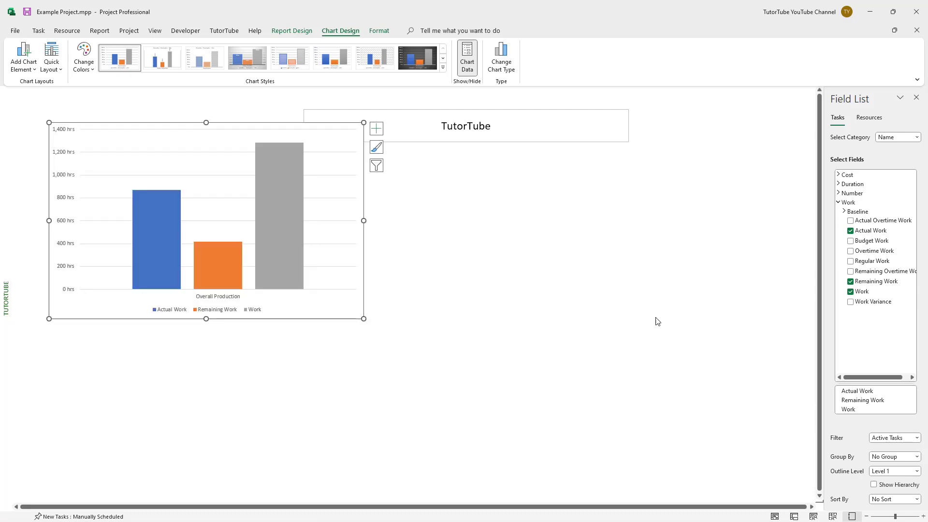
Limit the column chart's data to the Overtime Work field, removing Actual Work, Remaining Work and Work
left_click(851, 230)
left_click(851, 251)
left_click(851, 240)
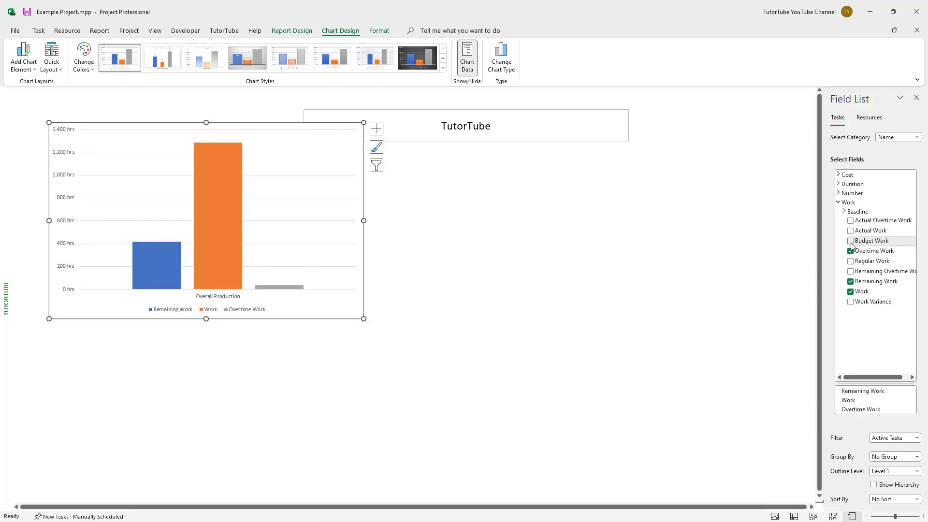
left_click(851, 281)
left_click(851, 293)
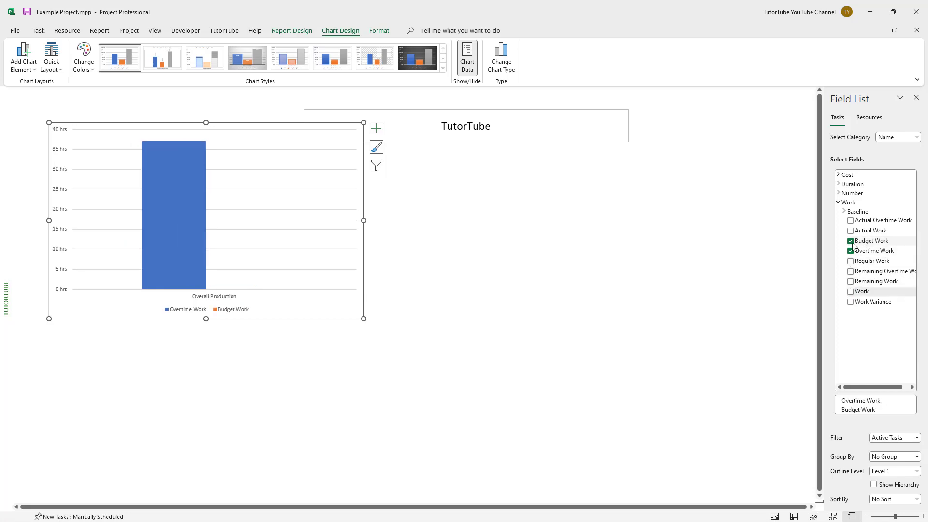
left_click(851, 240)
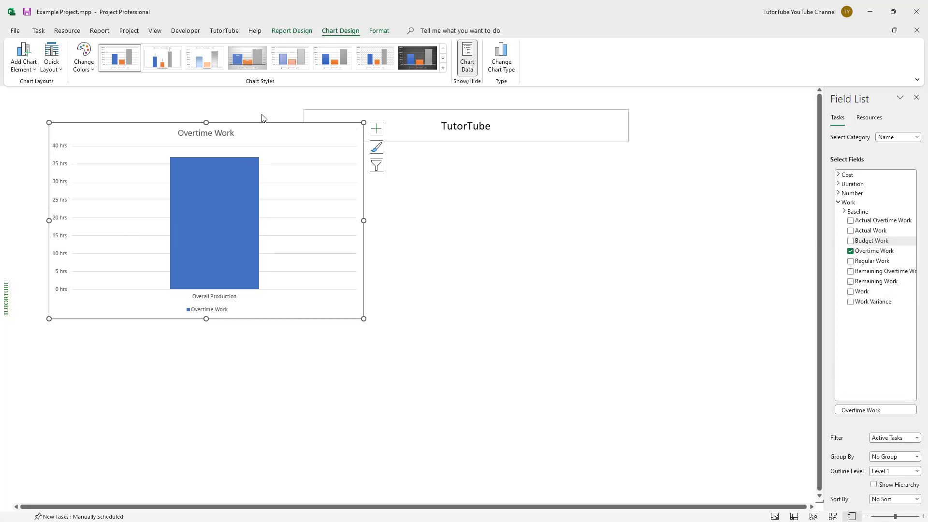
Change the Overtime Work chart's type to 100% Stacked Column
left_click(508, 57)
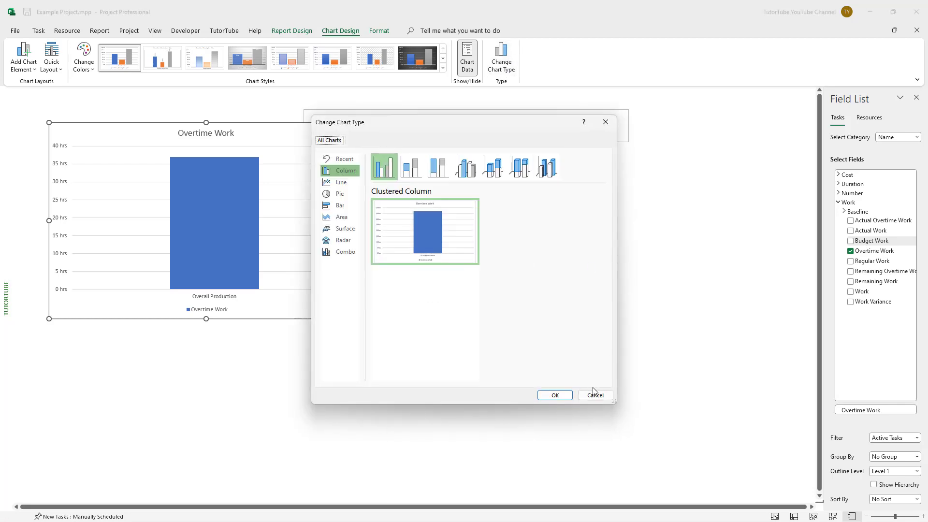
left_click(439, 175)
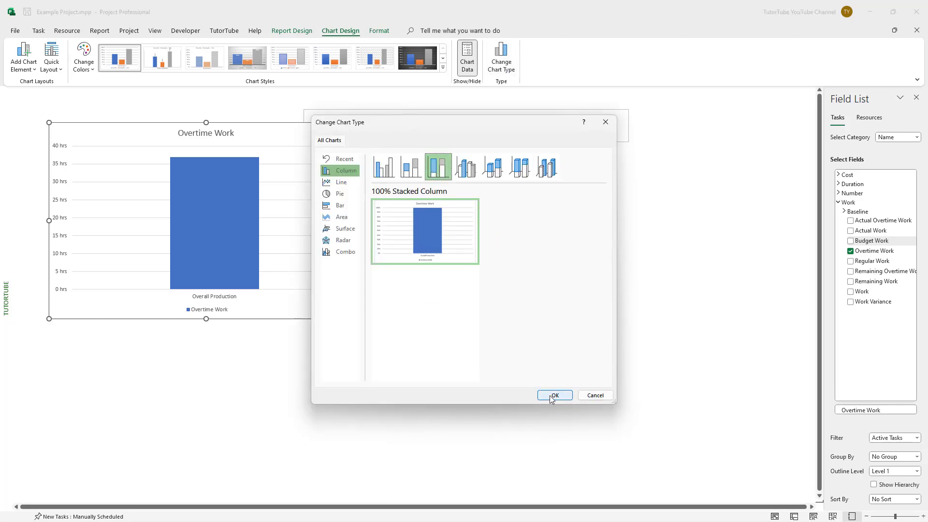
left_click(550, 396)
left_click(249, 206)
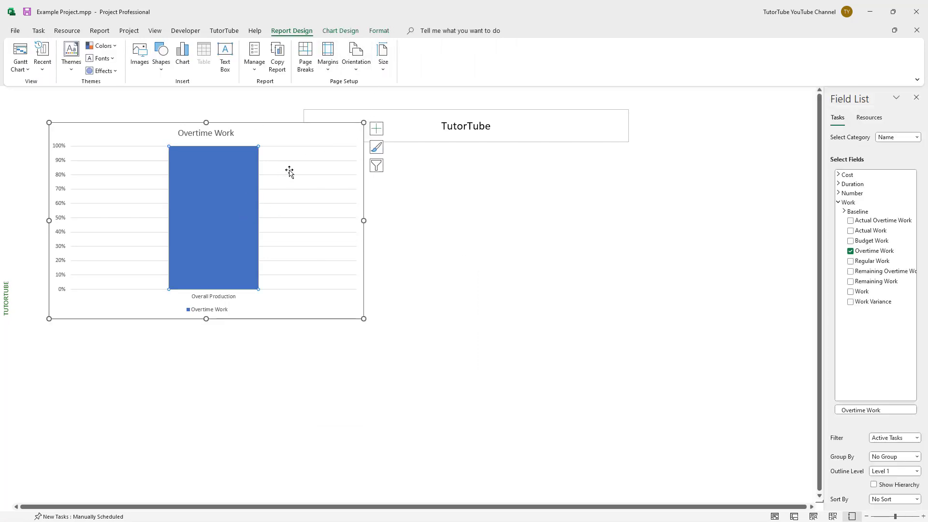
left_click(504, 284)
Insert a combo chart as a second chart in the report
left_click(99, 30)
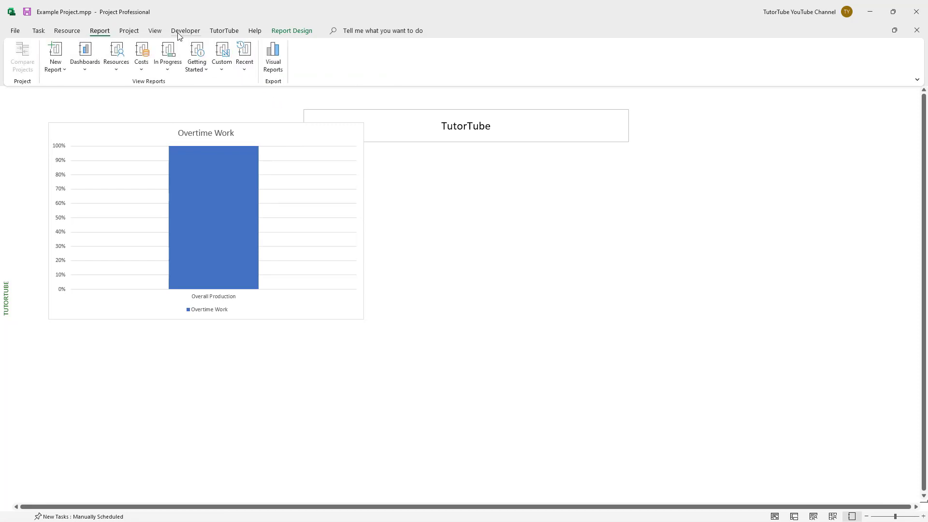
left_click(293, 31)
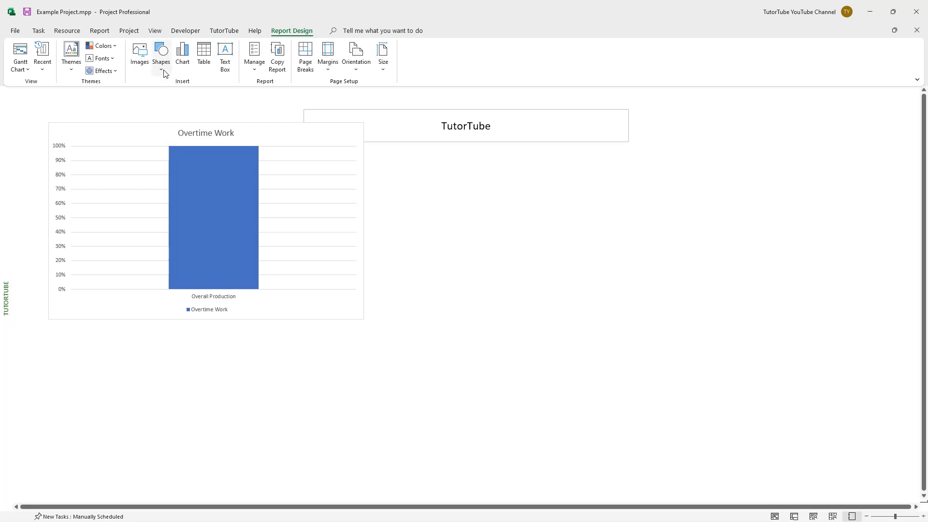
left_click(182, 54)
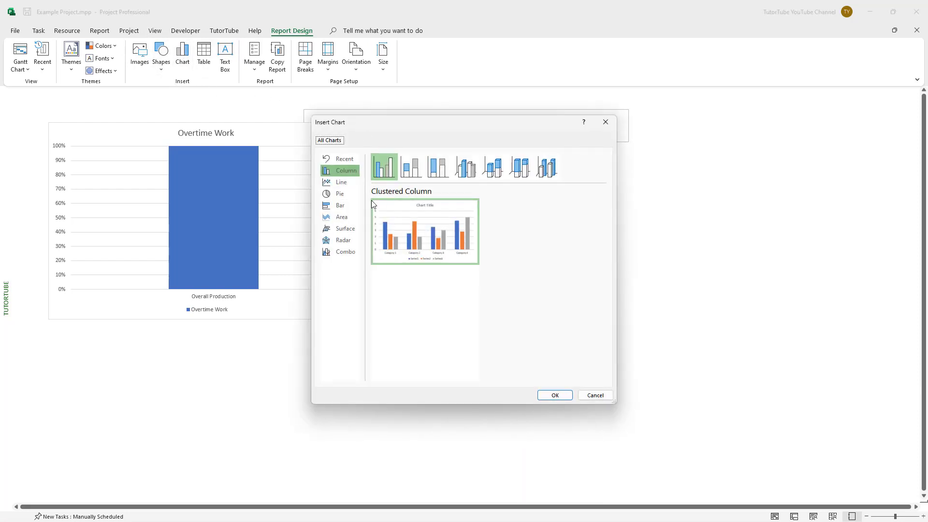
left_click(341, 206)
left_click(349, 240)
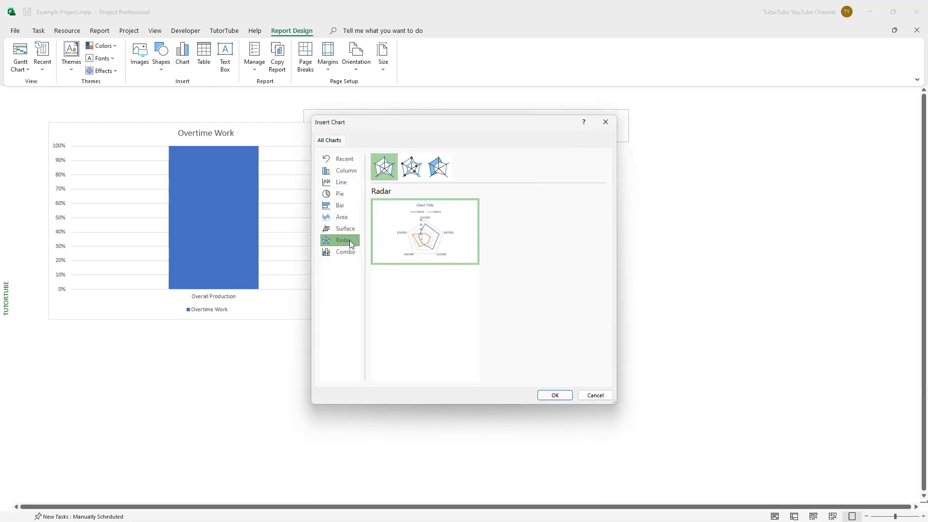
left_click(346, 252)
left_click(555, 395)
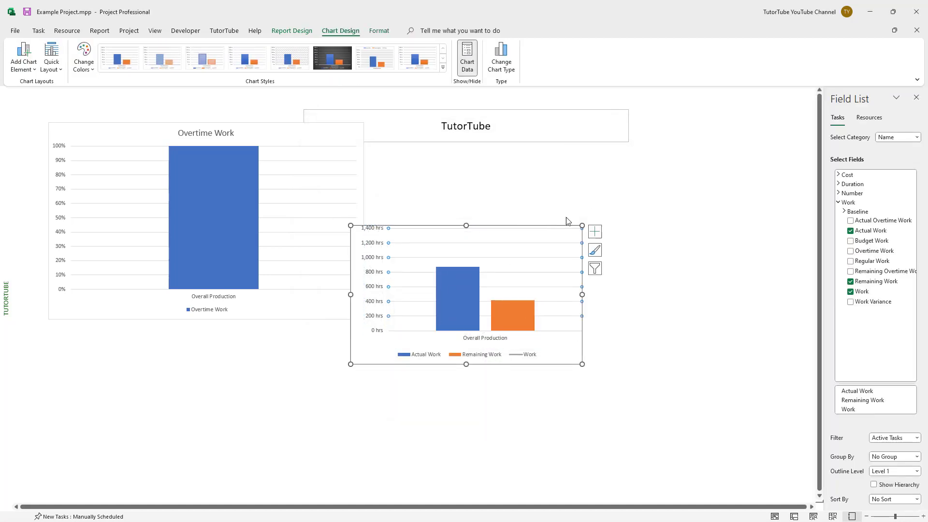
Set the combo chart's fields to Regular Work, Work and Actual Work, and move it below the report title beside the Overtime Work chart
left_click(851, 251)
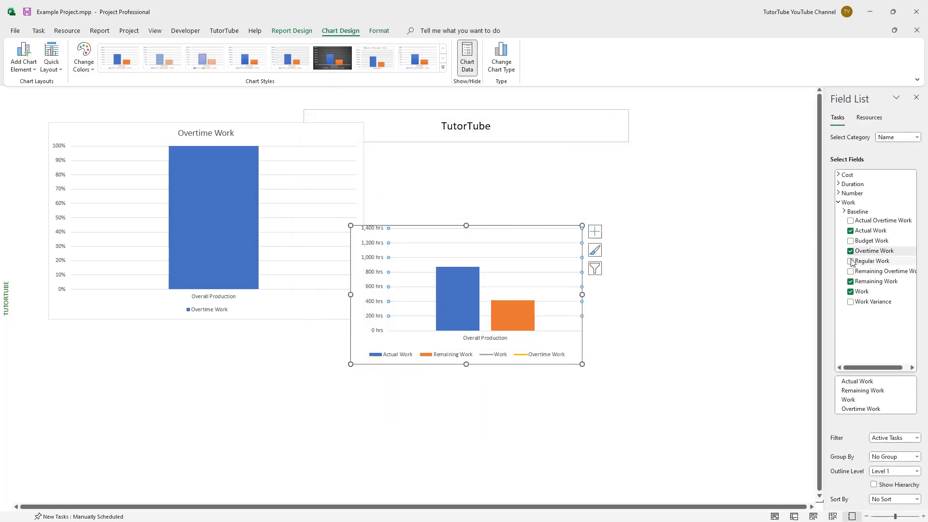
left_click(851, 262)
left_click(850, 251)
left_click(851, 231)
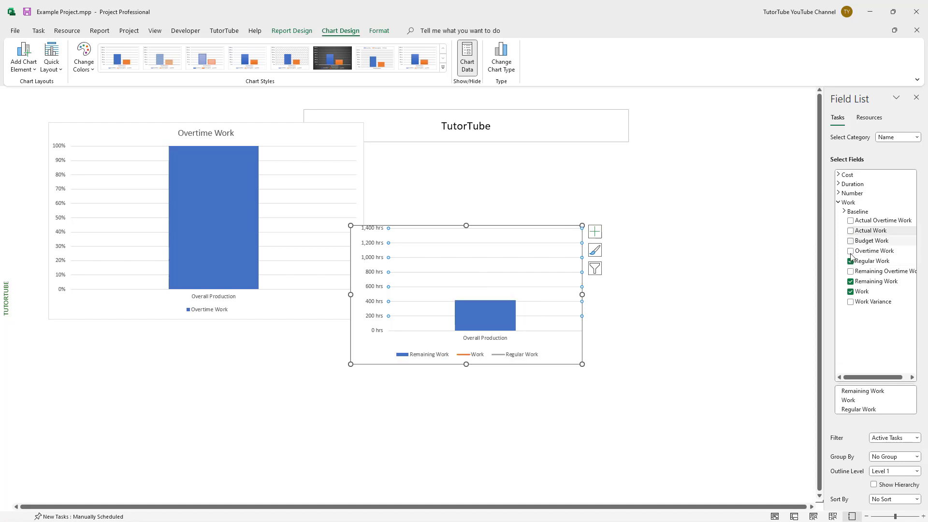
left_click(850, 281)
left_click(851, 291)
left_click(851, 291)
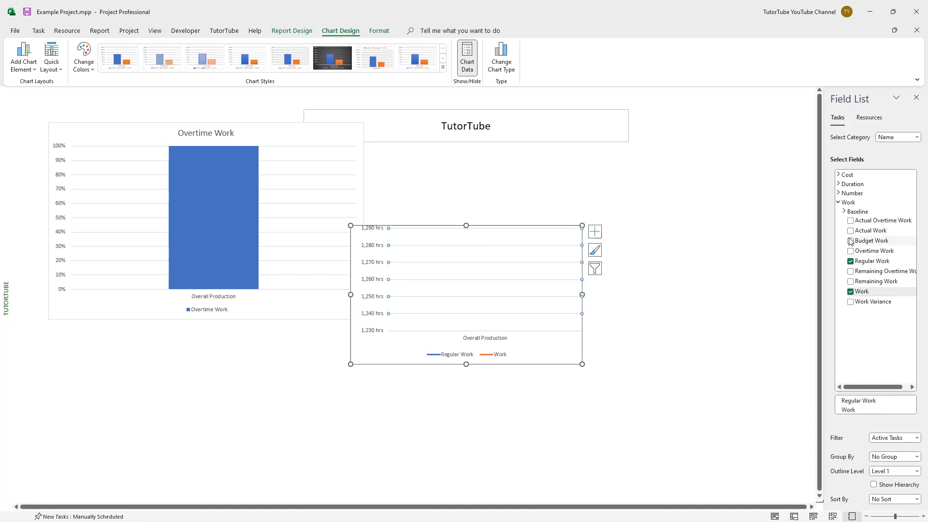
left_click(850, 230)
left_click(529, 234)
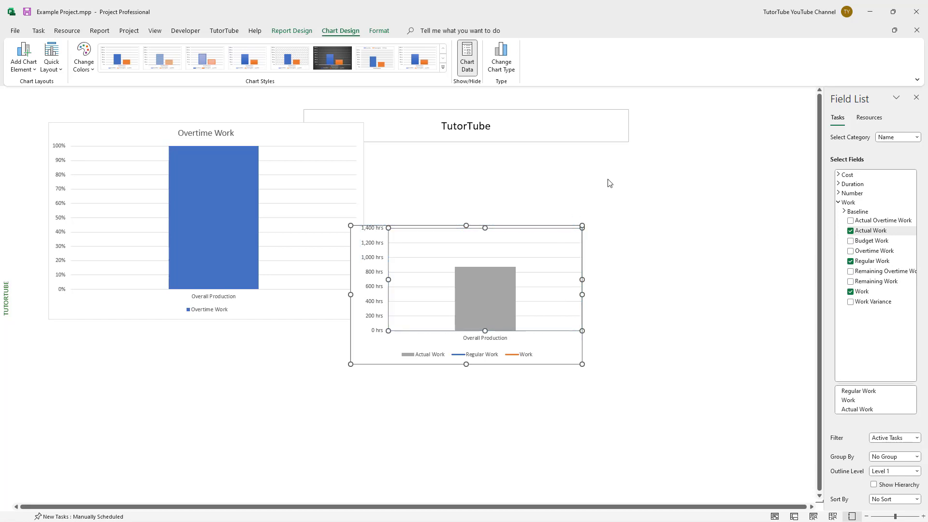
left_click_drag(386, 227, 435, 163)
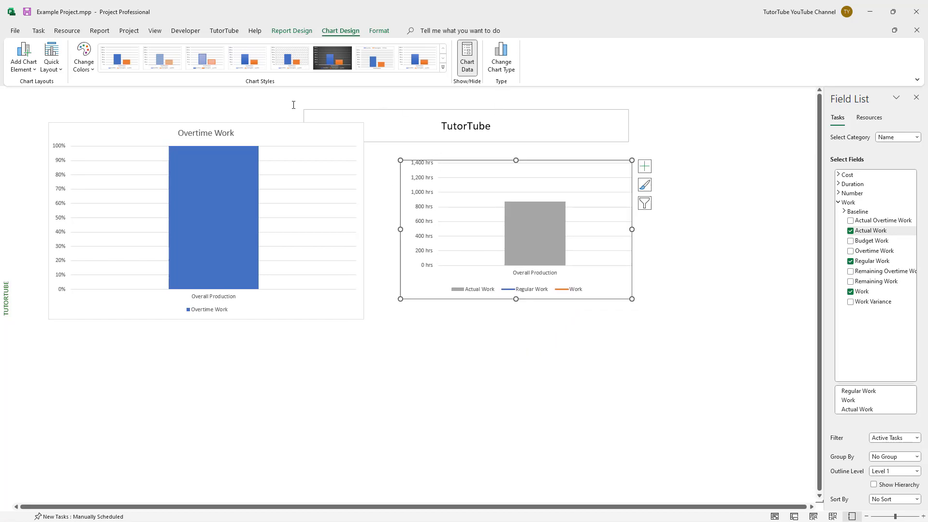
Change the combo chart's type to 3-D Pie and undo the accidental move of the pie within it
left_click(98, 32)
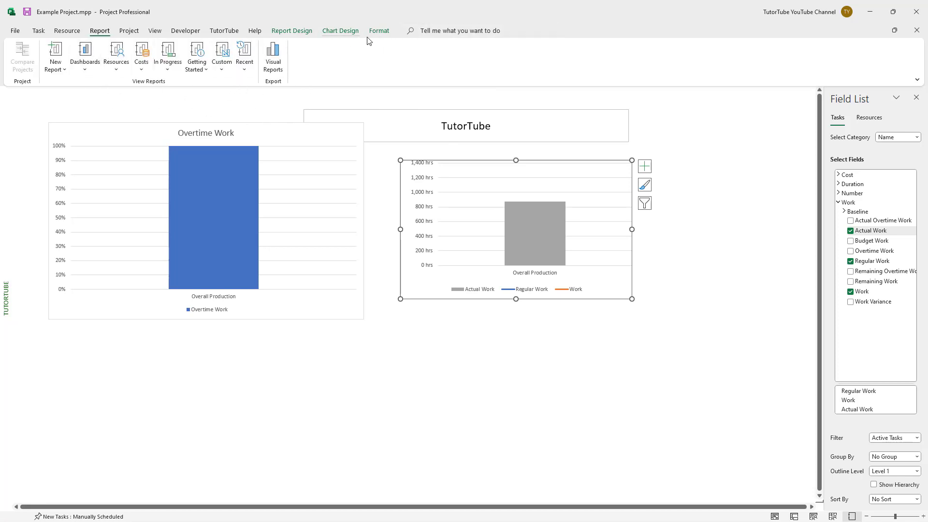
left_click(379, 30)
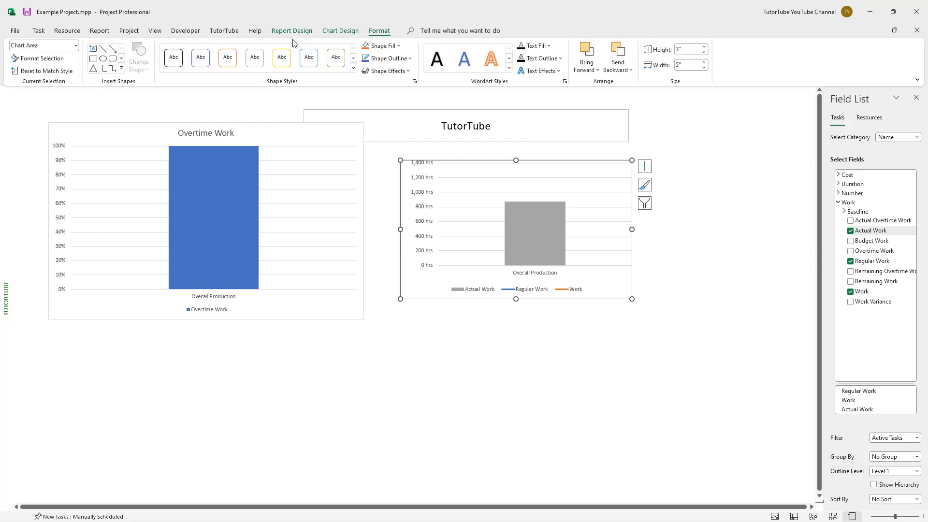
left_click(291, 31)
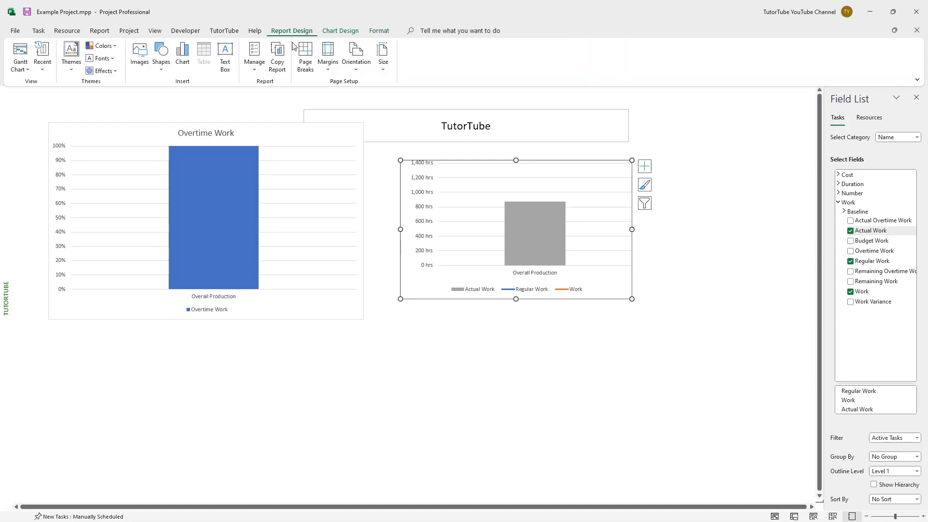
left_click(182, 56)
left_click(349, 239)
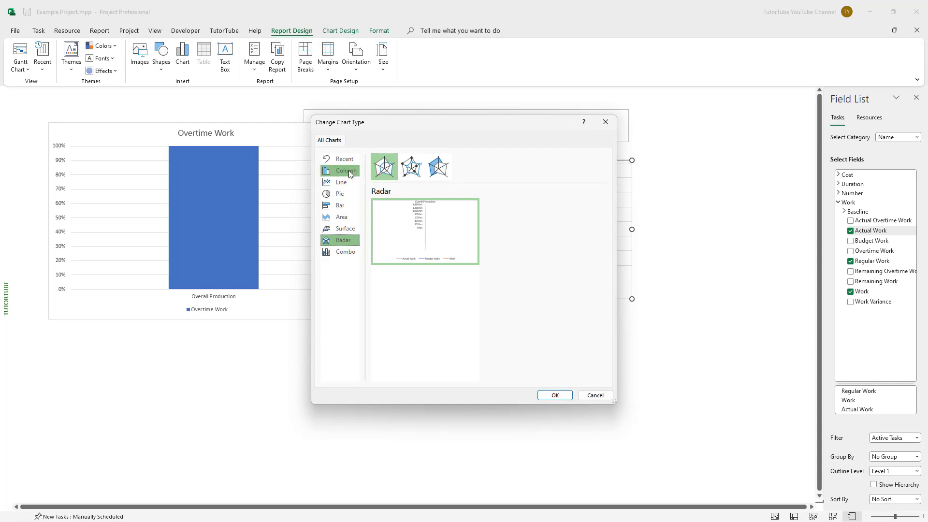
left_click(349, 170)
left_click(343, 194)
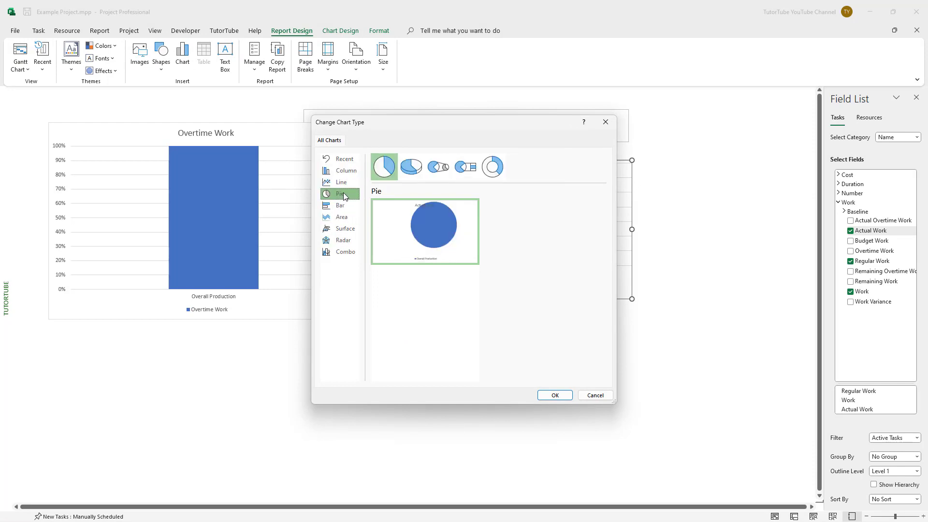
mouse_move(425, 211)
left_click(412, 167)
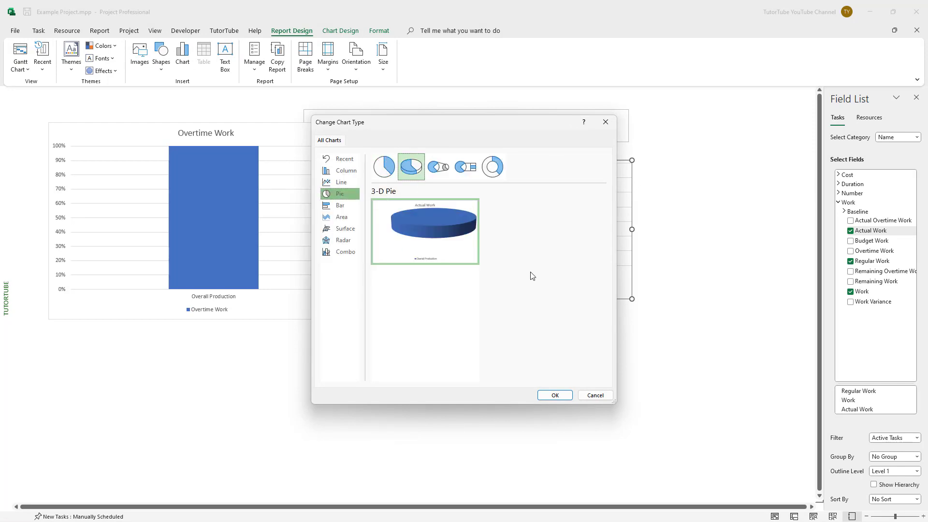
left_click(556, 396)
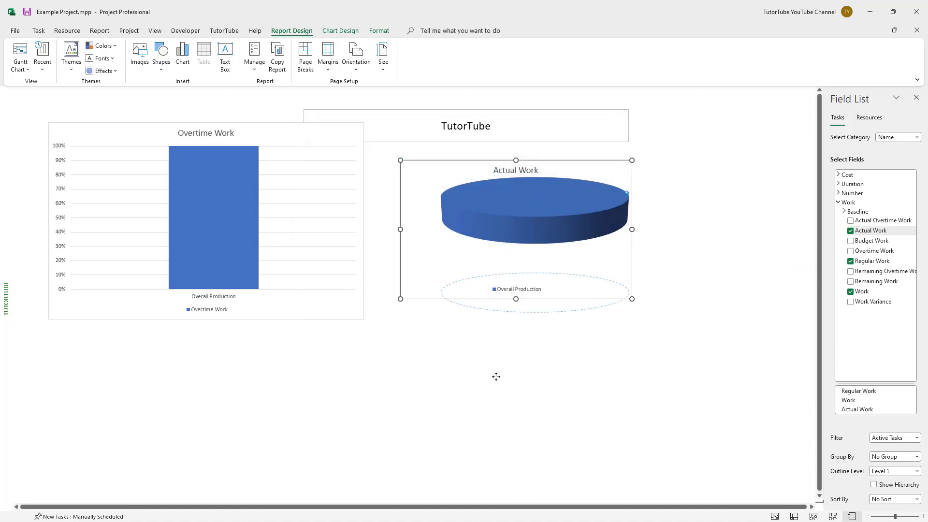
key("ctrl+z")
left_click(673, 144)
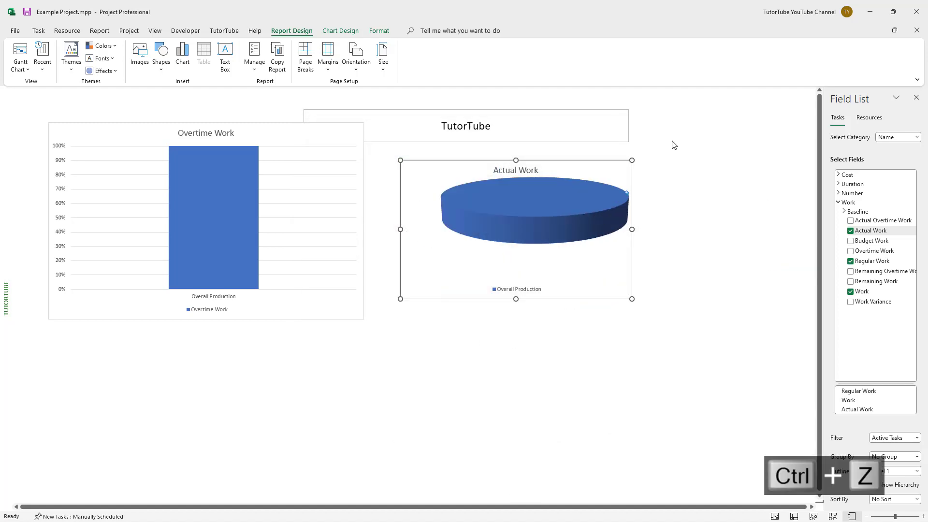
left_click(604, 168)
left_click_drag(608, 160, 546, 274)
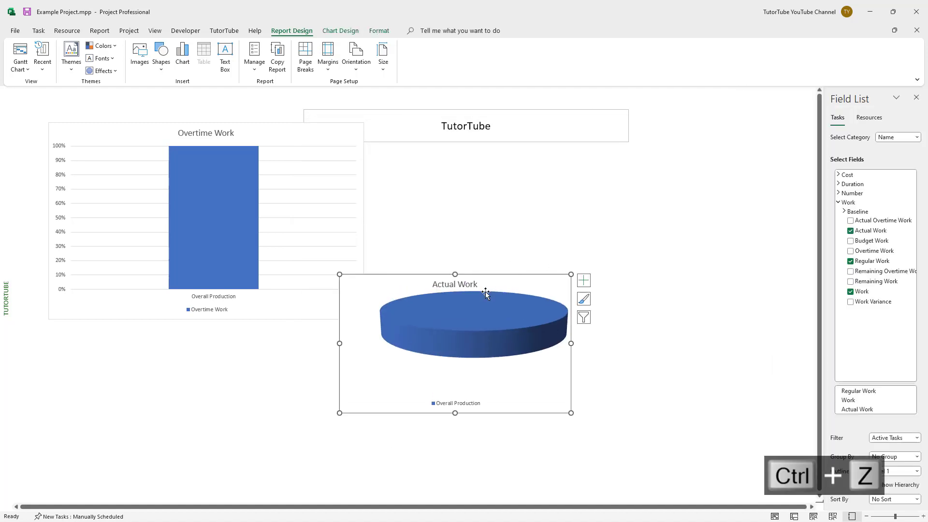
key("ctrl+z")
left_click(400, 377)
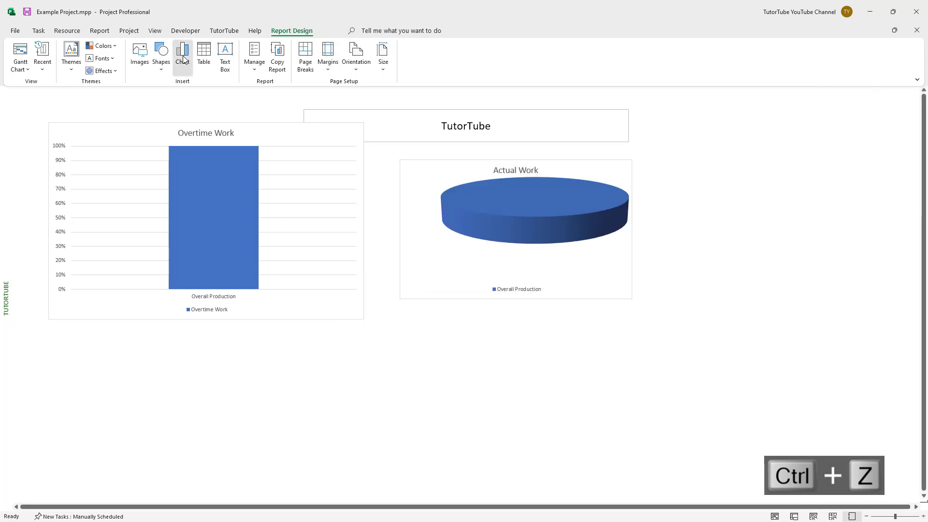
Insert a Clustered Column chart and place it below the two existing charts
left_click(183, 56)
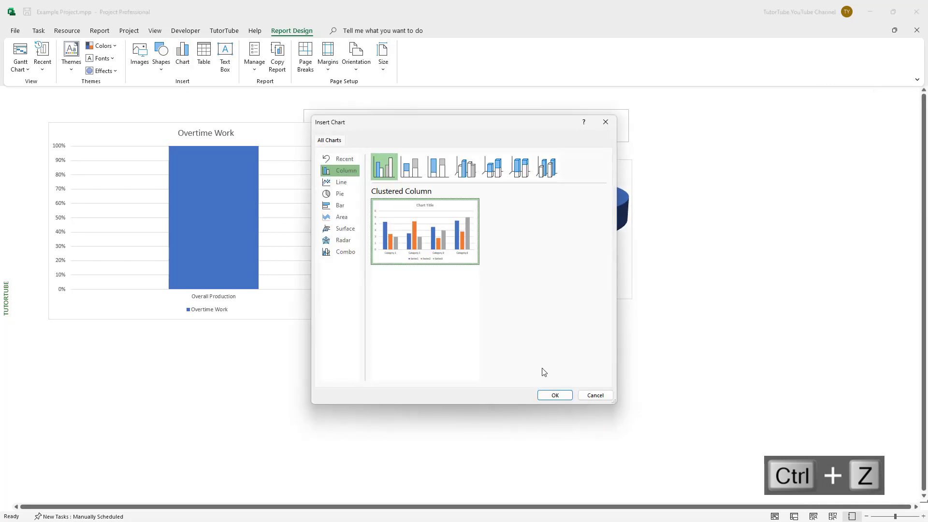
left_click(546, 395)
left_click_drag(441, 229, 403, 359)
Add Overtime Work, Remaining Overtime Work, Remaining Work, Budget Work and Actual Overtime Work to the 3-D pie chart, removing and re-adding Actual Work
left_click(457, 272)
left_click(850, 231)
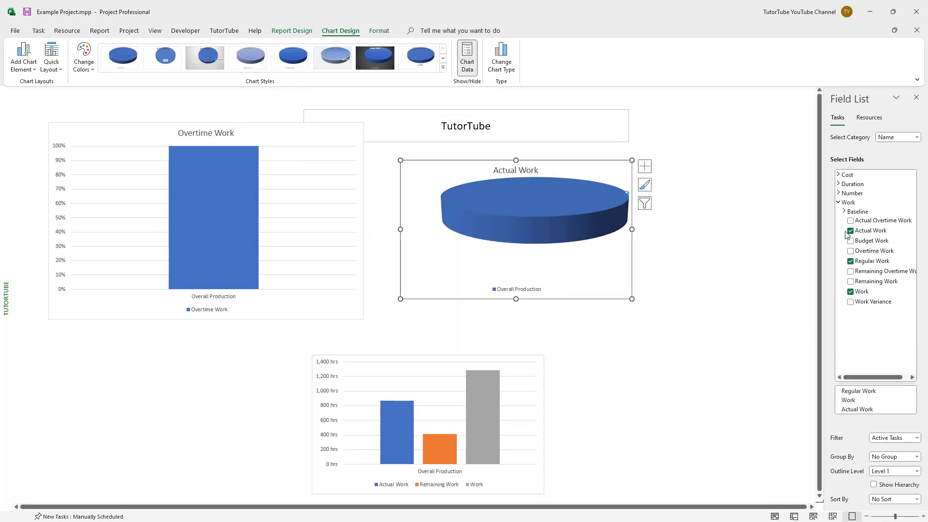
left_click(851, 231)
left_click(851, 251)
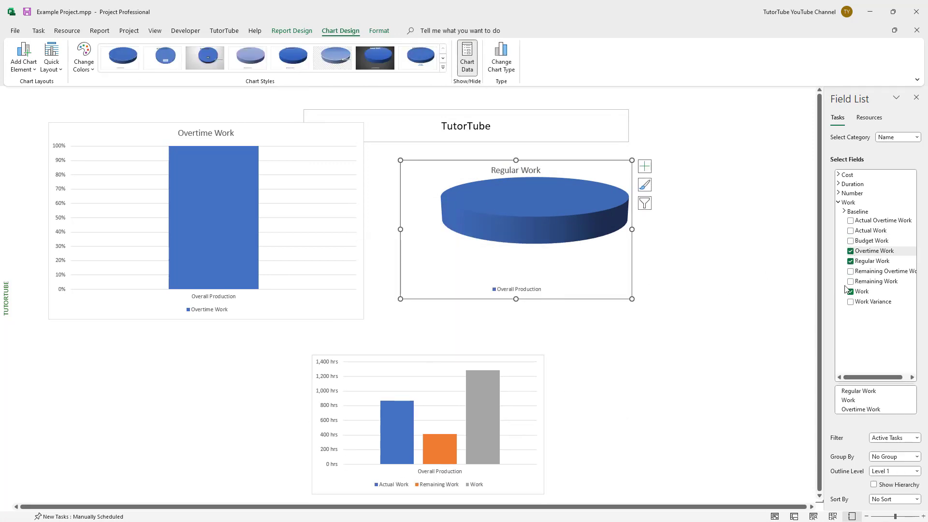
left_click(851, 271)
left_click(851, 282)
left_click(851, 241)
left_click(851, 231)
left_click(850, 221)
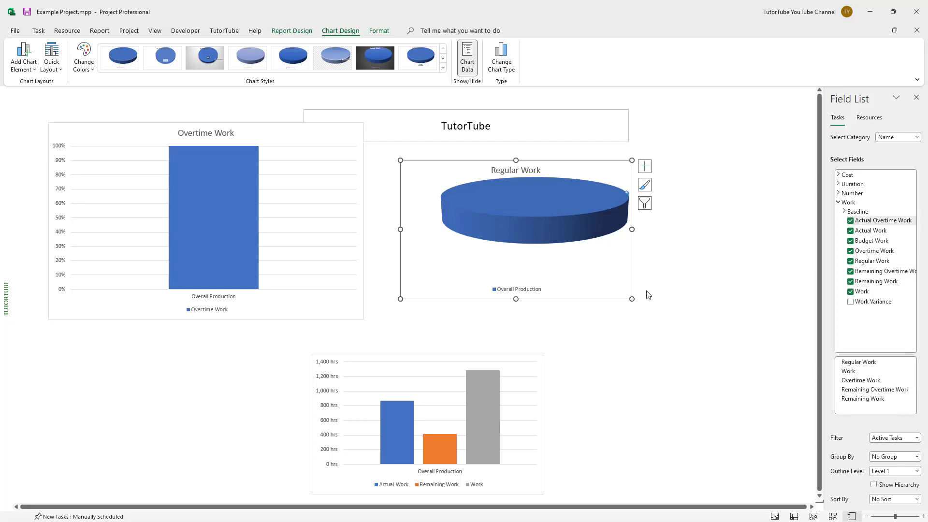
Change the 3-D pie chart's type to Clustered Bar and add the Work Variance field to it
left_click(580, 191)
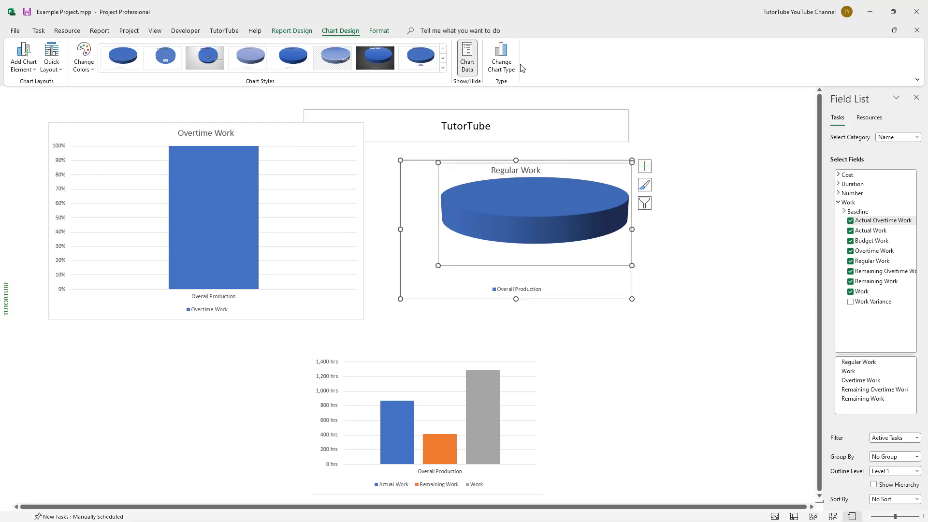
left_click(503, 60)
left_click(346, 209)
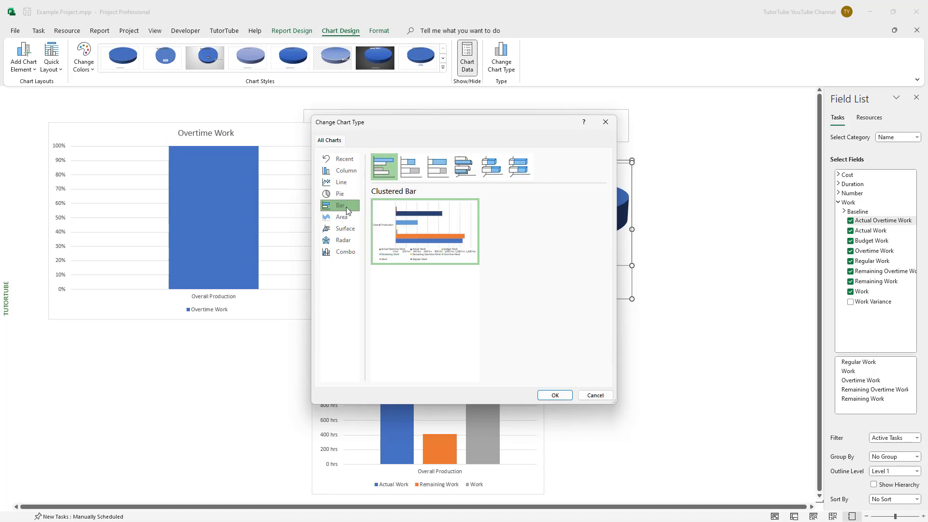
mouse_move(451, 228)
left_click(555, 395)
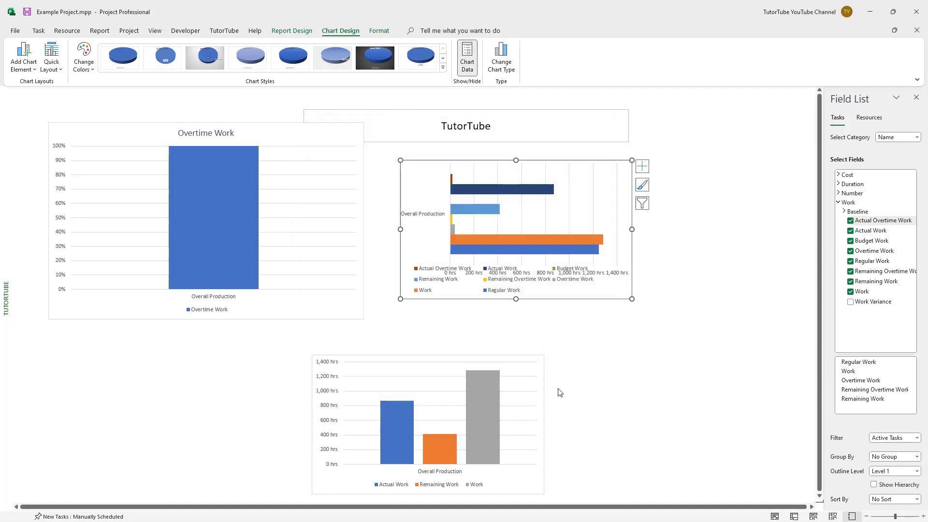
left_click(851, 301)
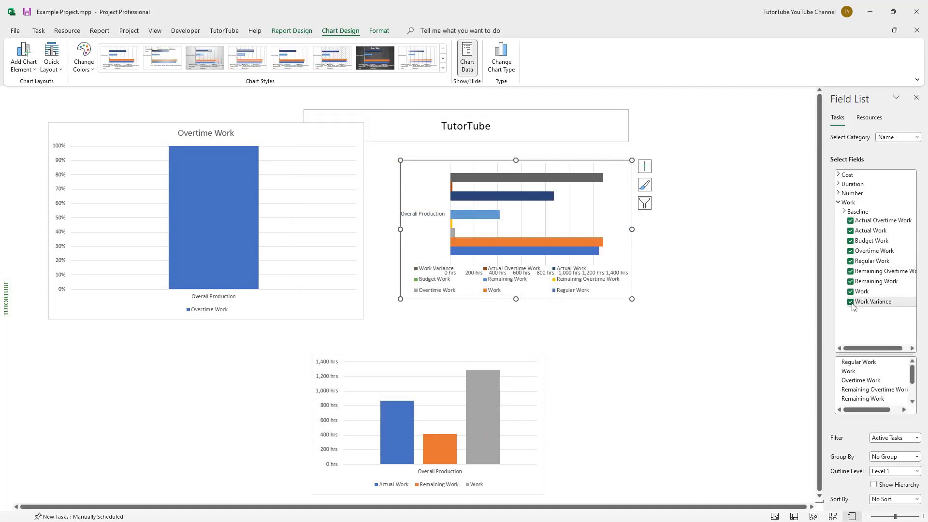
left_click(701, 374)
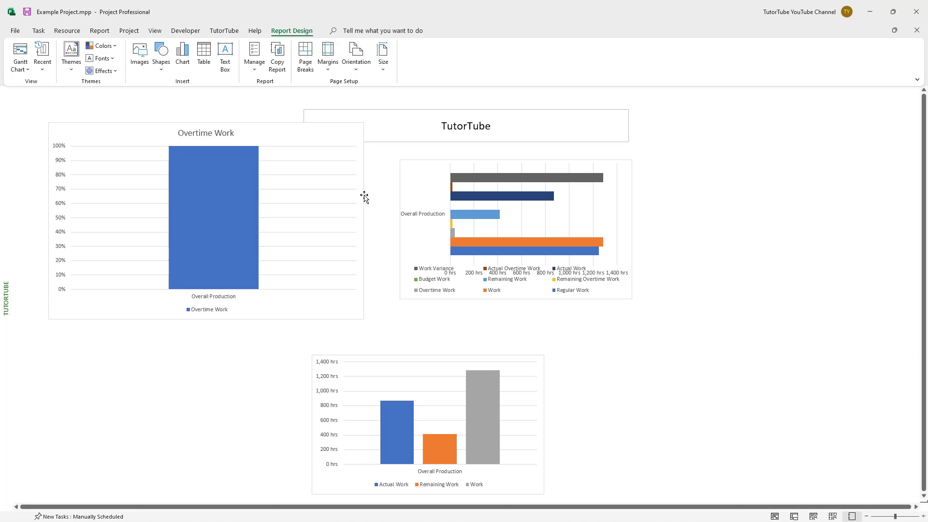
Open the TutorTube report from the project's custom reports
left_click(102, 34)
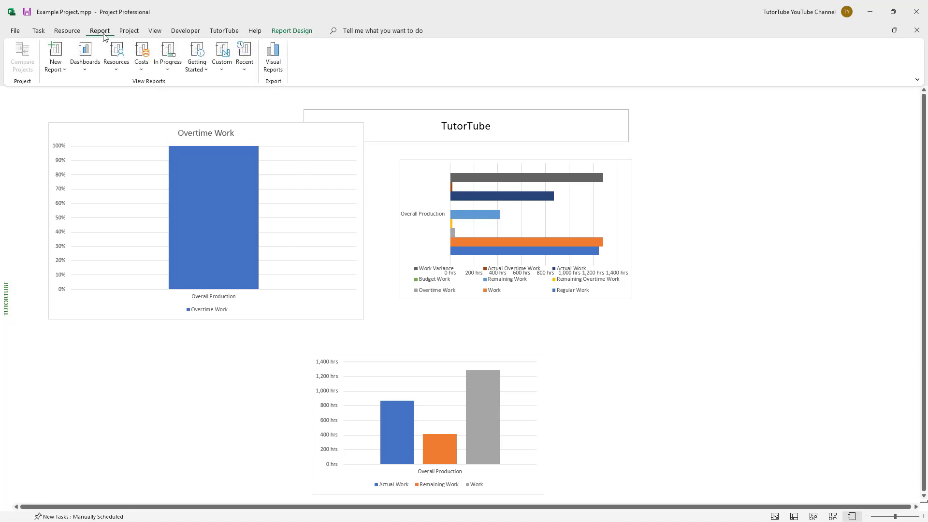
left_click(222, 65)
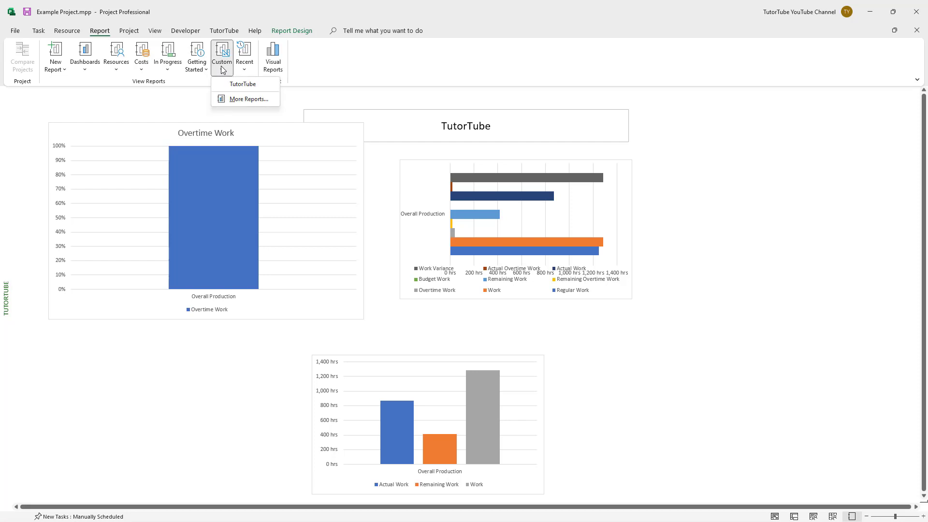
left_click(238, 85)
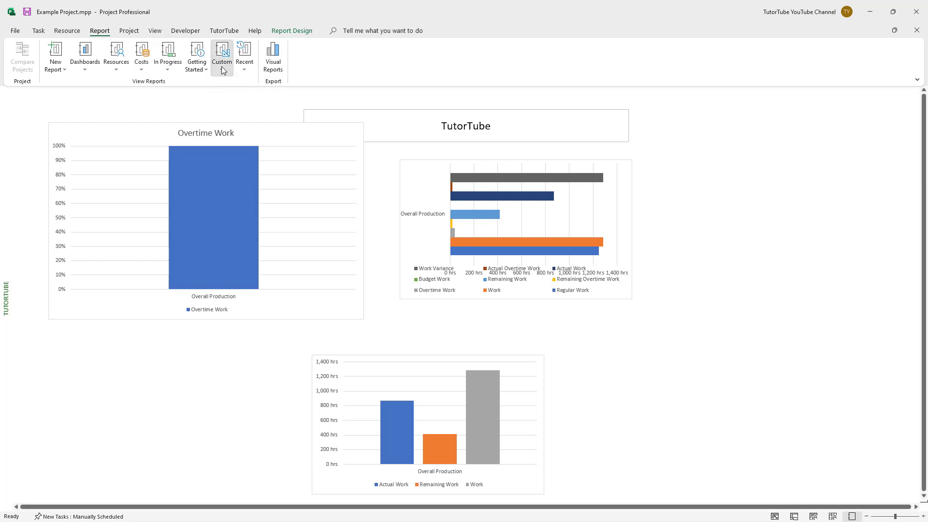
Browse the list of all reports and open Share with your team from the Getting Started category
left_click(222, 63)
left_click(236, 98)
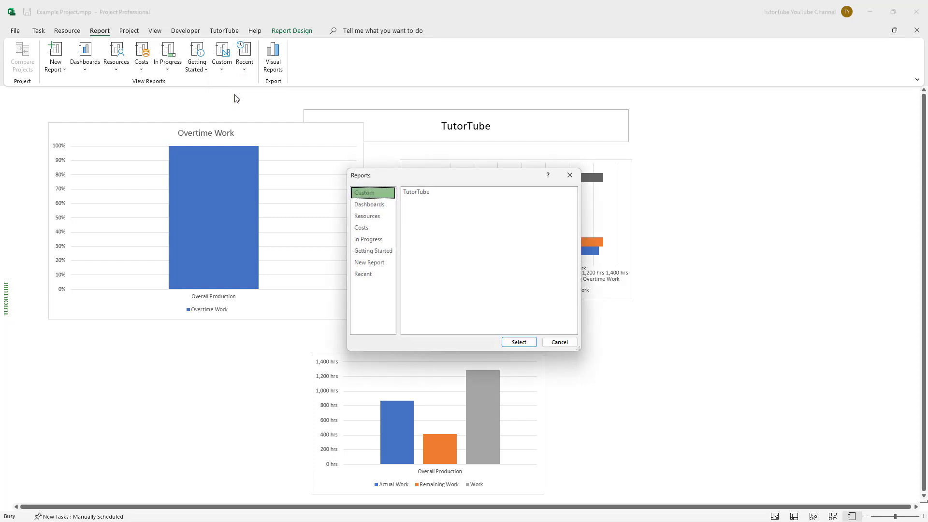
left_click(370, 227)
left_click(373, 249)
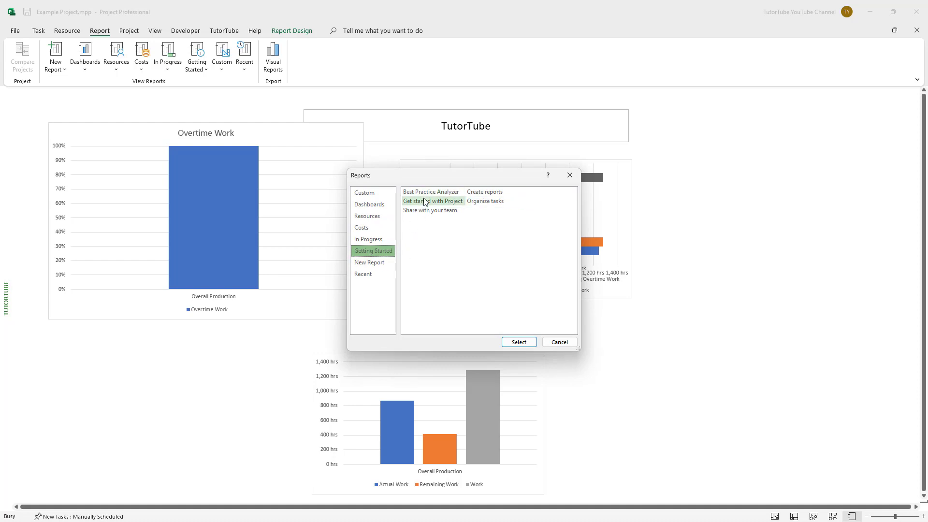
left_click(427, 212)
left_click(515, 342)
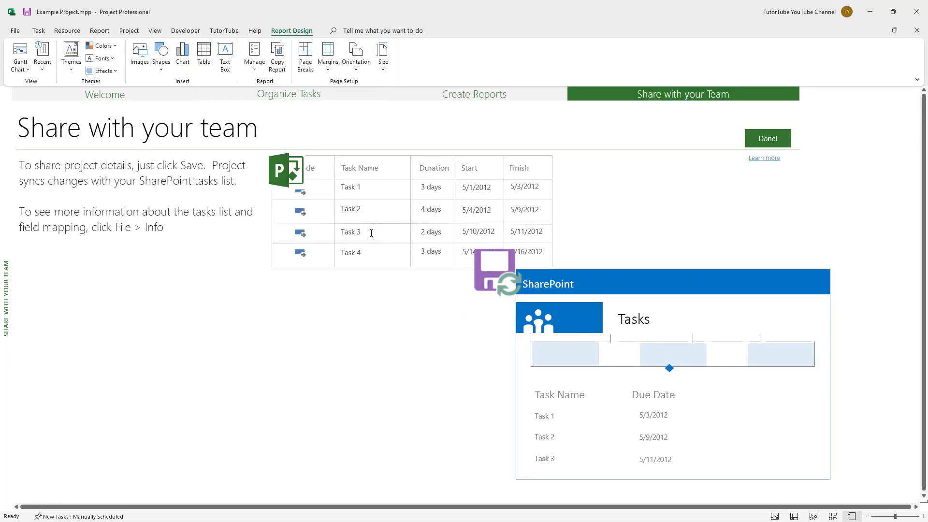
Create a new Table report named Report TutorTube
left_click(100, 31)
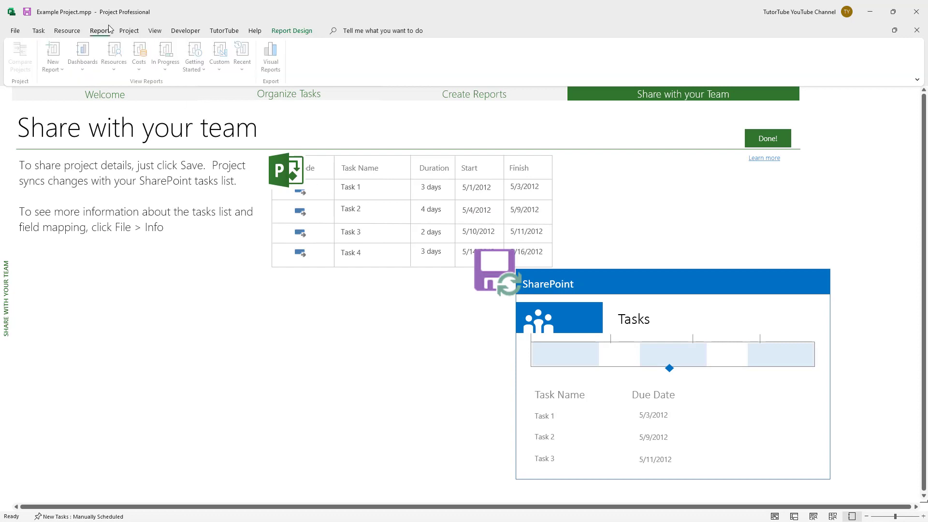
left_click(65, 72)
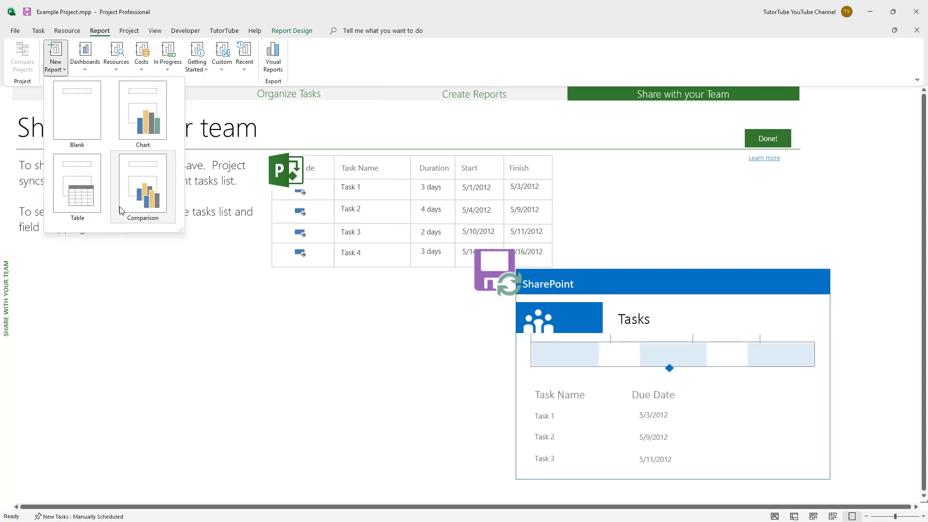
left_click(86, 207)
left_click(460, 256)
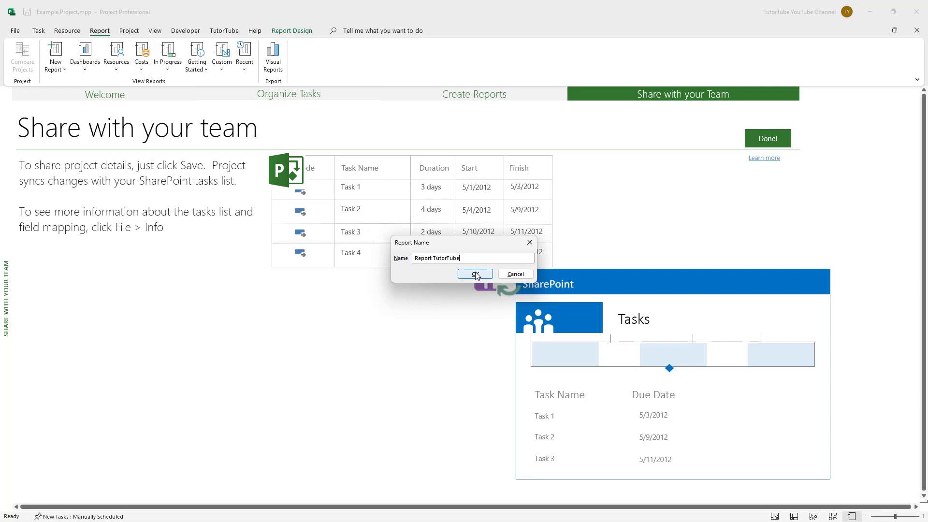
left_click(475, 274)
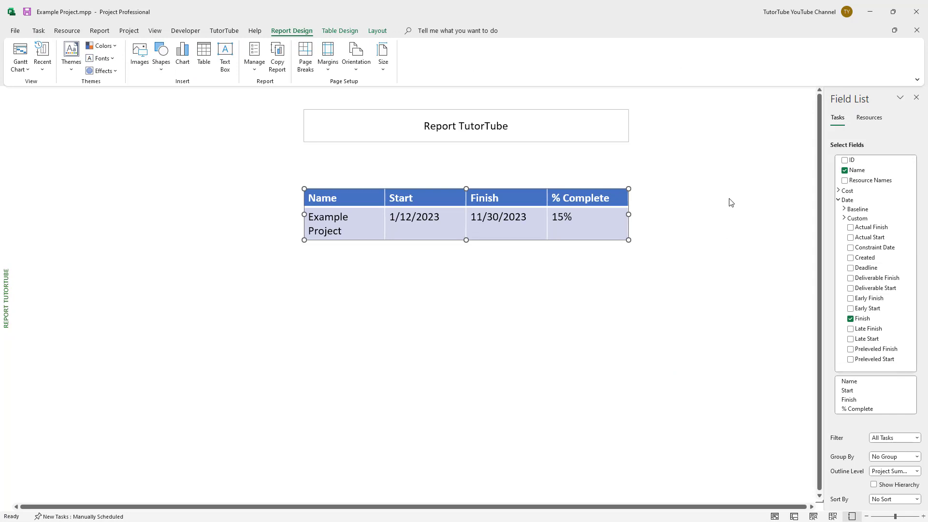
Add the Constraint Date and Deliverable Start fields to the report's table, trying and removing Deadline and Deliverable Finish
left_click(850, 247)
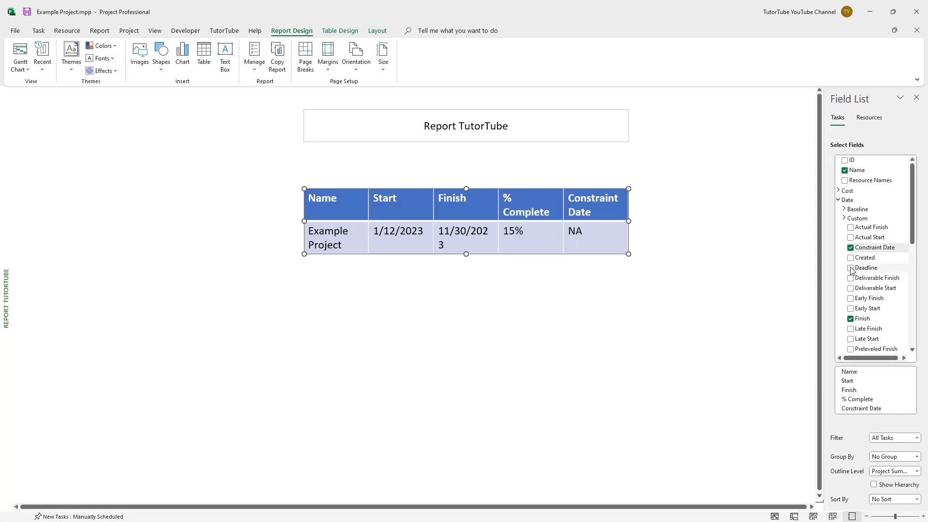
left_click(851, 268)
left_click(850, 288)
left_click(851, 278)
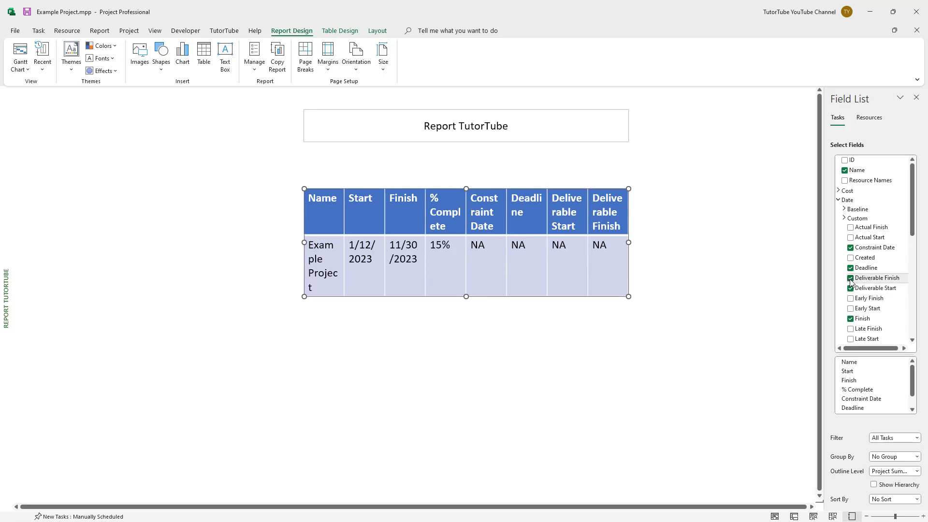
left_click(850, 268)
left_click(850, 278)
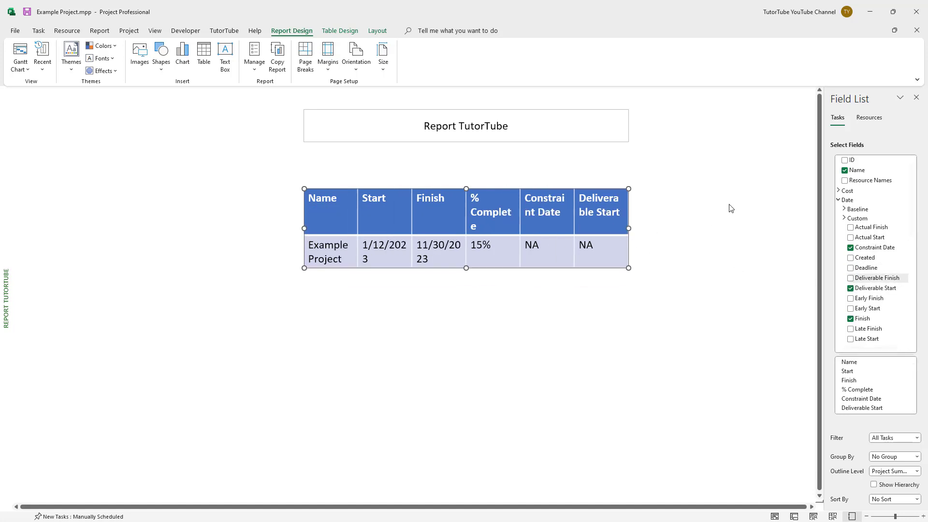
left_click(646, 199)
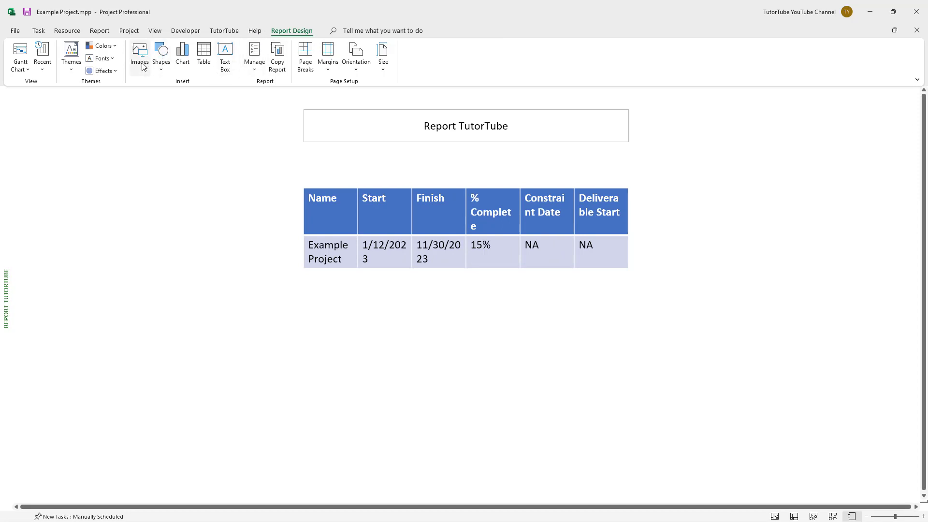
Insert a second table below the first one, and an Area chart placed to the left of the two tables
left_click(201, 65)
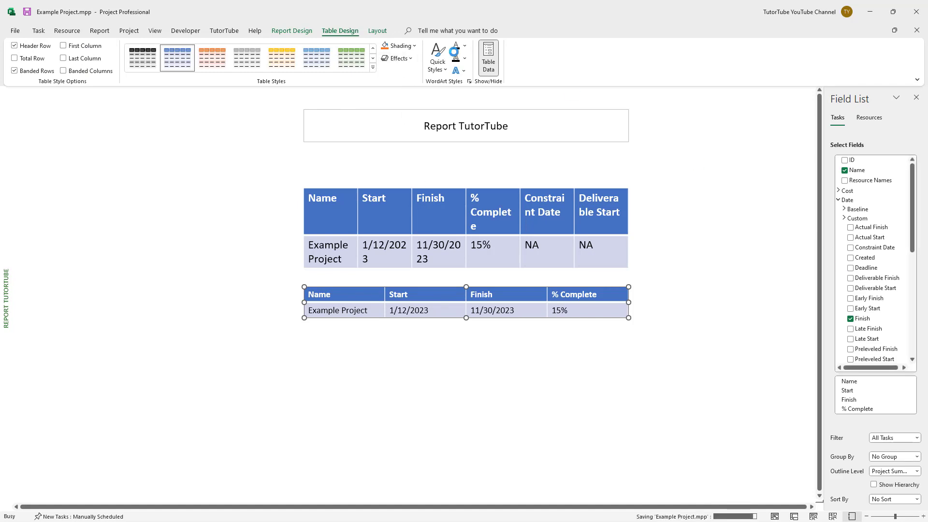
left_click(292, 31)
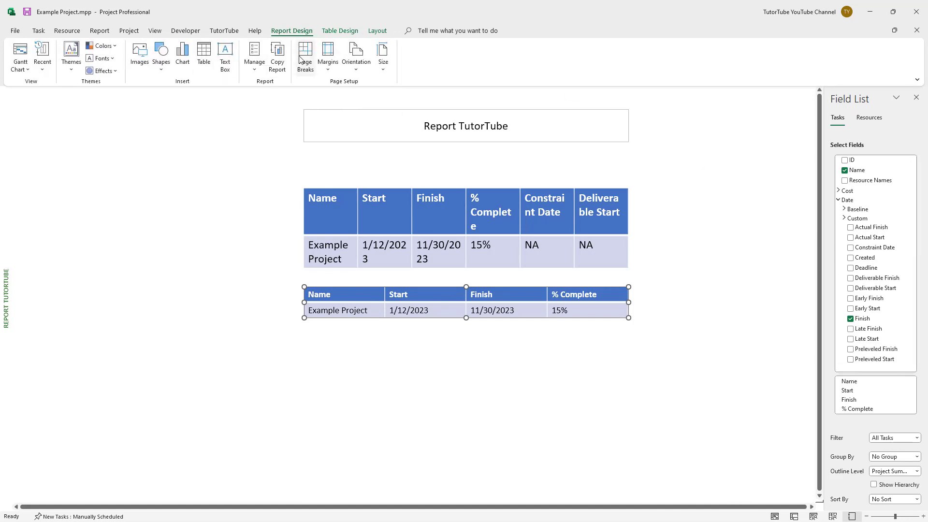
left_click(182, 56)
left_click(338, 218)
mouse_move(414, 219)
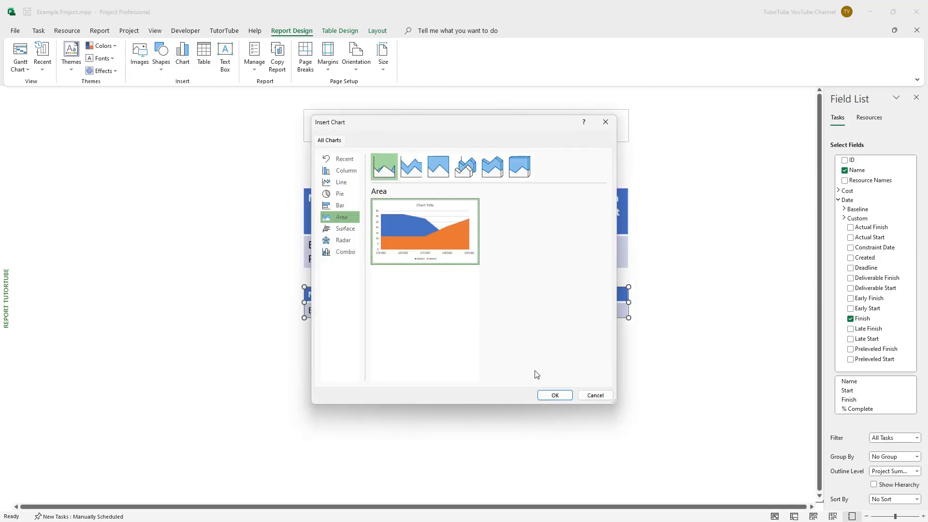
left_click(555, 395)
left_click_drag(437, 231, 189, 183)
left_click(666, 201)
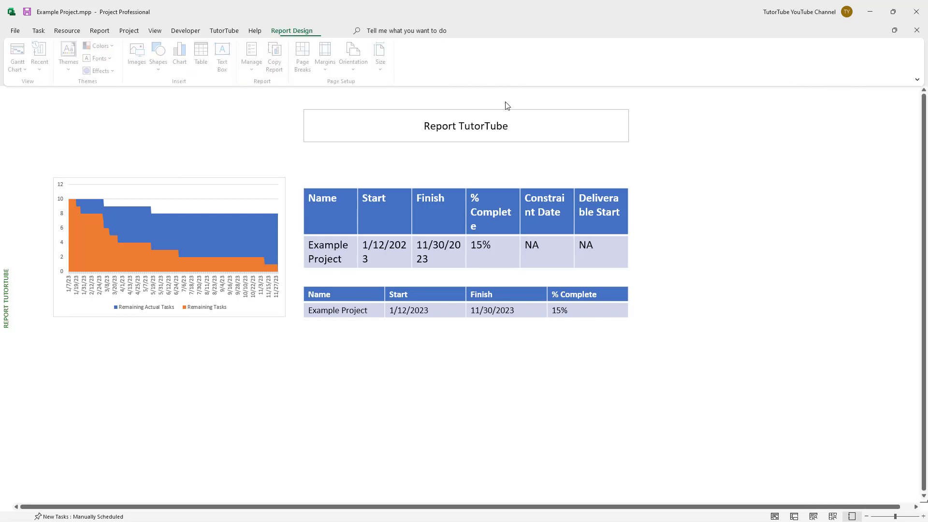